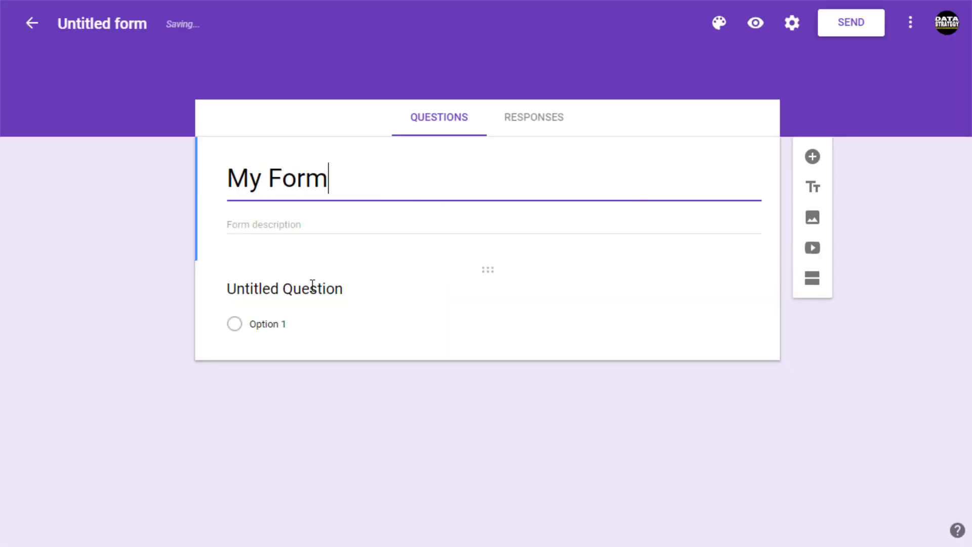
# Title the first question 'Question 1' and make it a Short answer question
pyautogui.click(312, 286)
pyautogui.write('Question 1')
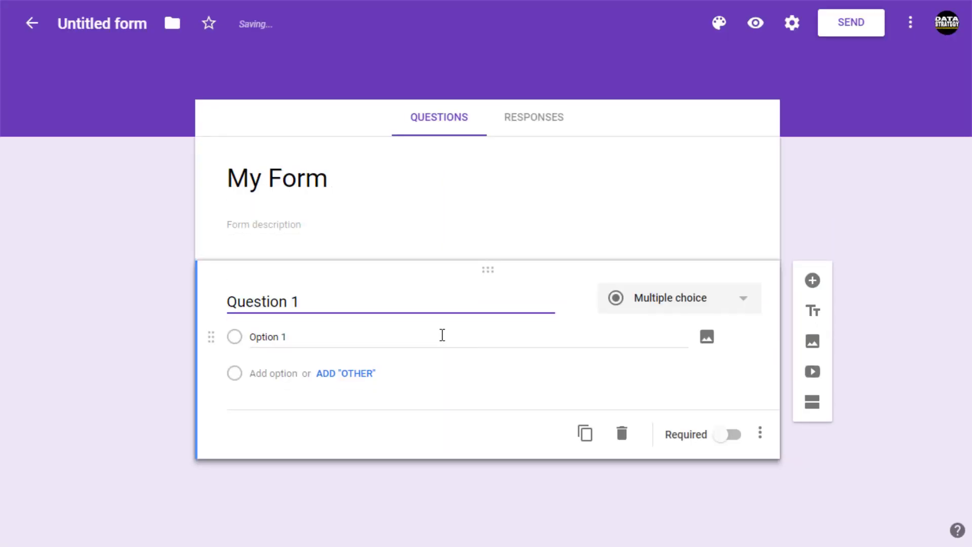
pyautogui.click(715, 303)
pyautogui.click(683, 134)
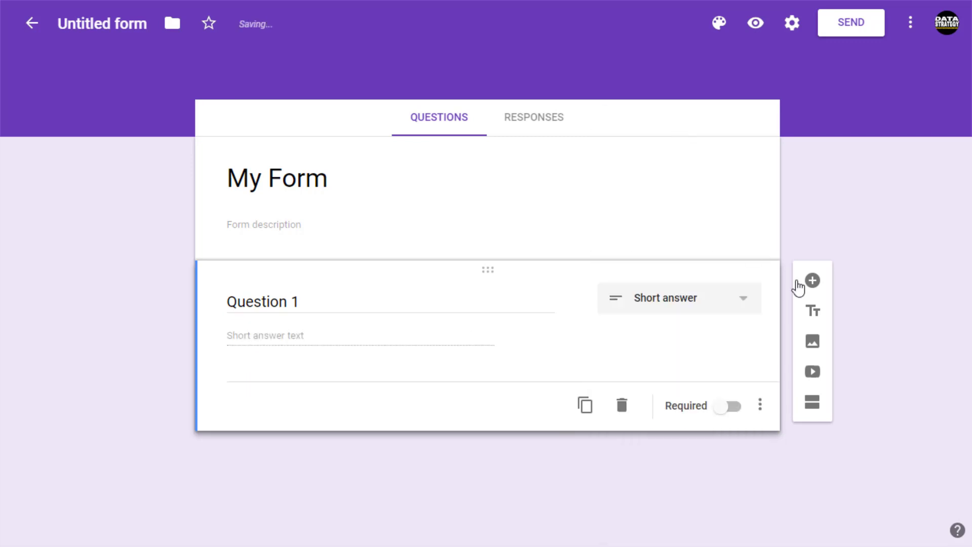
# Add 'Question 2' as multiple choice with three options plus an Other choice
pyautogui.click(798, 283)
pyautogui.write('Question 2')
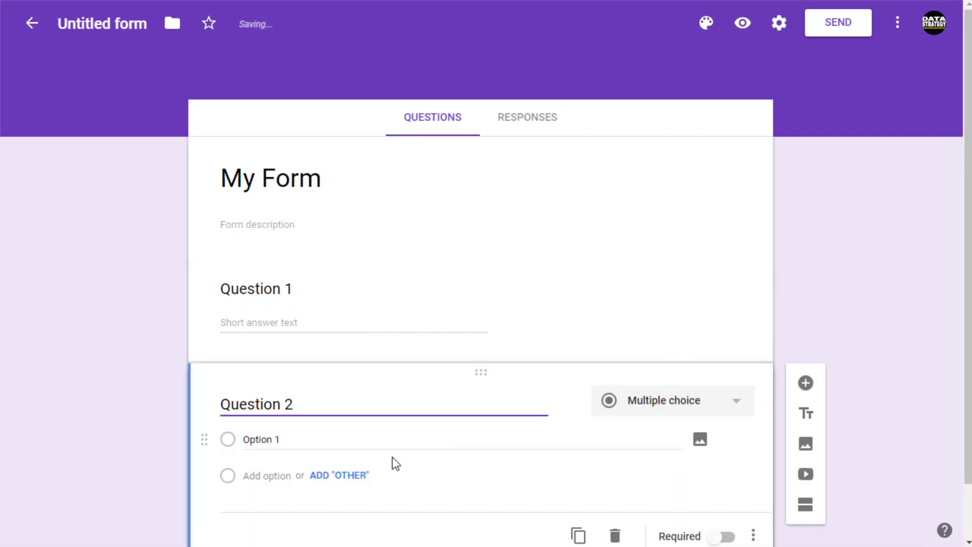
pyautogui.click(266, 475)
pyautogui.click(266, 512)
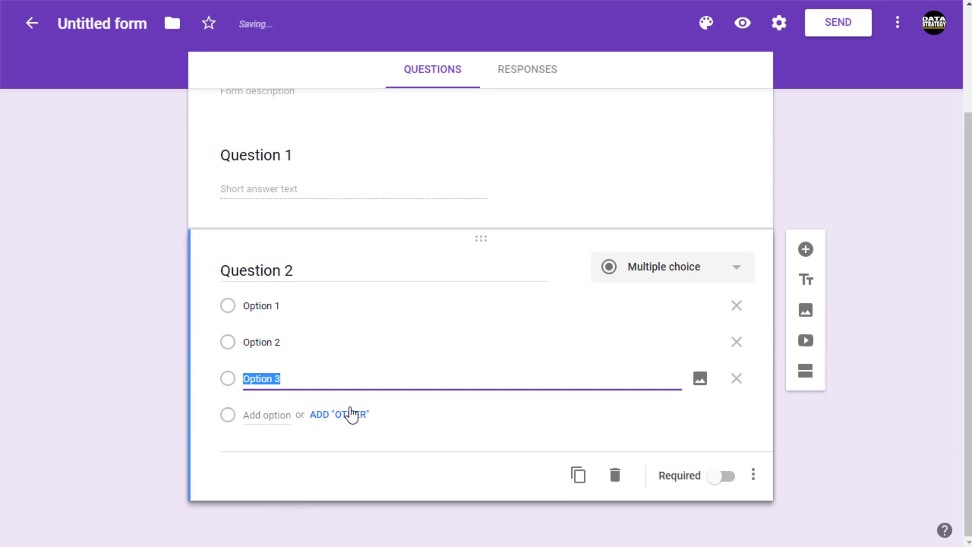
pyautogui.click(350, 414)
# Add 'Question 3' as a Checkboxes question with three options
pyautogui.click(805, 214)
pyautogui.write('Qu')
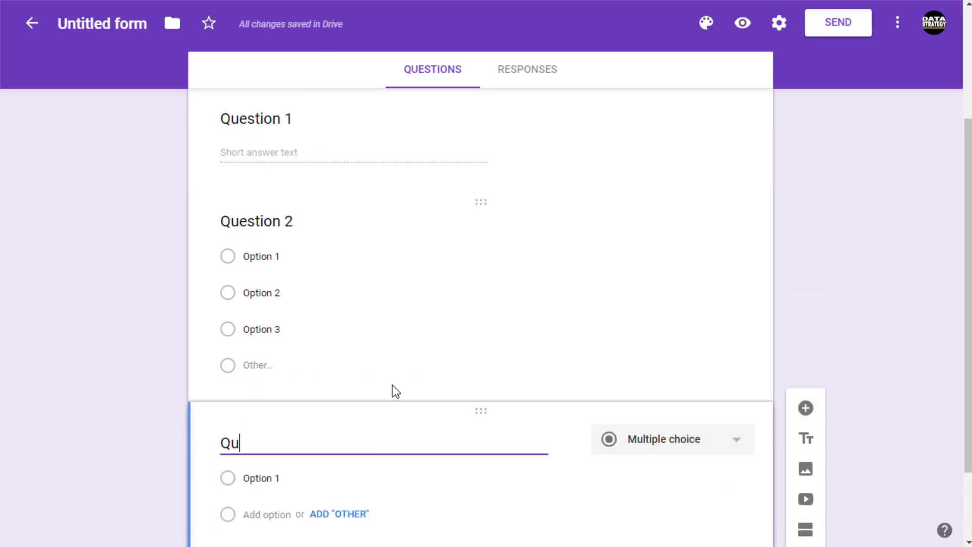
pyautogui.write('estion 3')
pyautogui.click(635, 336)
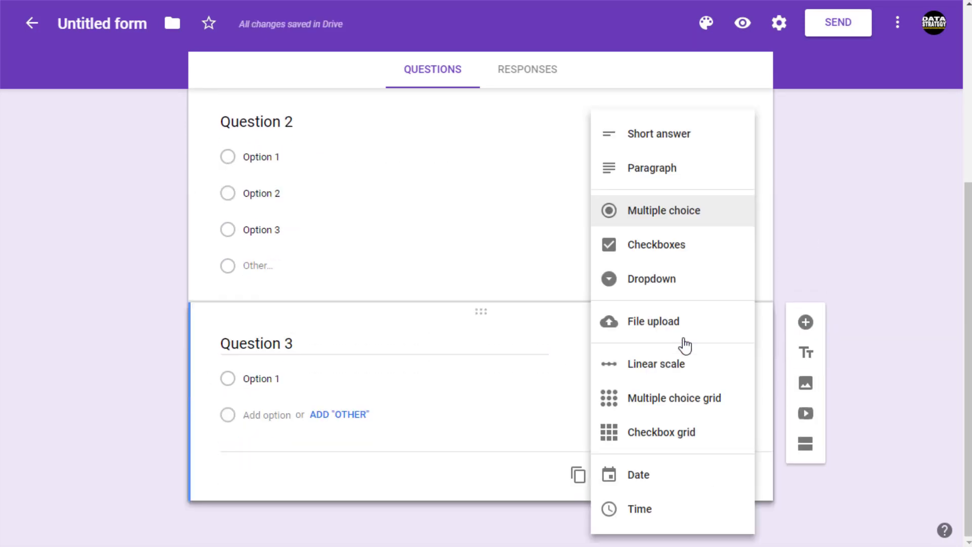
pyautogui.click(690, 261)
pyautogui.click(266, 414)
pyautogui.click(261, 448)
# Add a Linear scale question followed by a Multiple choice grid question
pyautogui.click(805, 324)
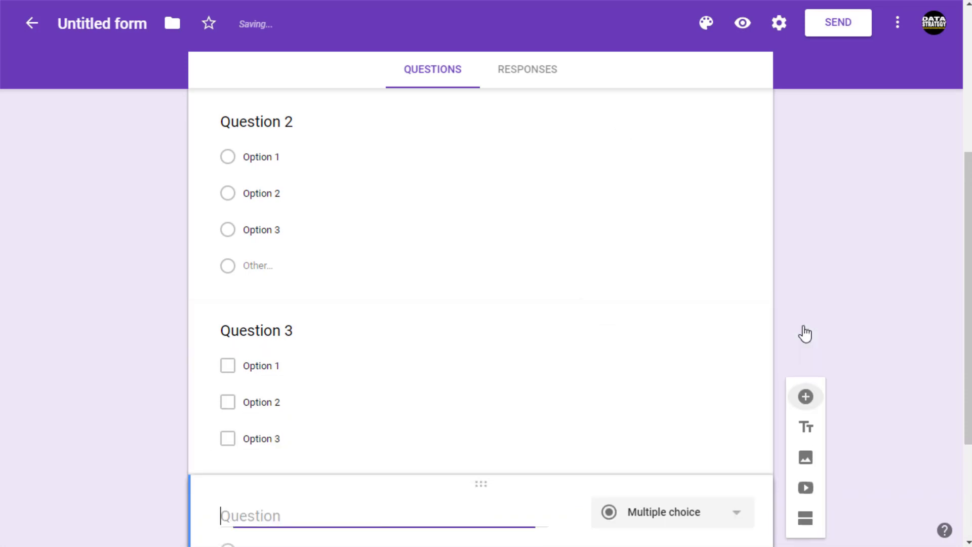
pyautogui.click(678, 351)
pyautogui.click(672, 368)
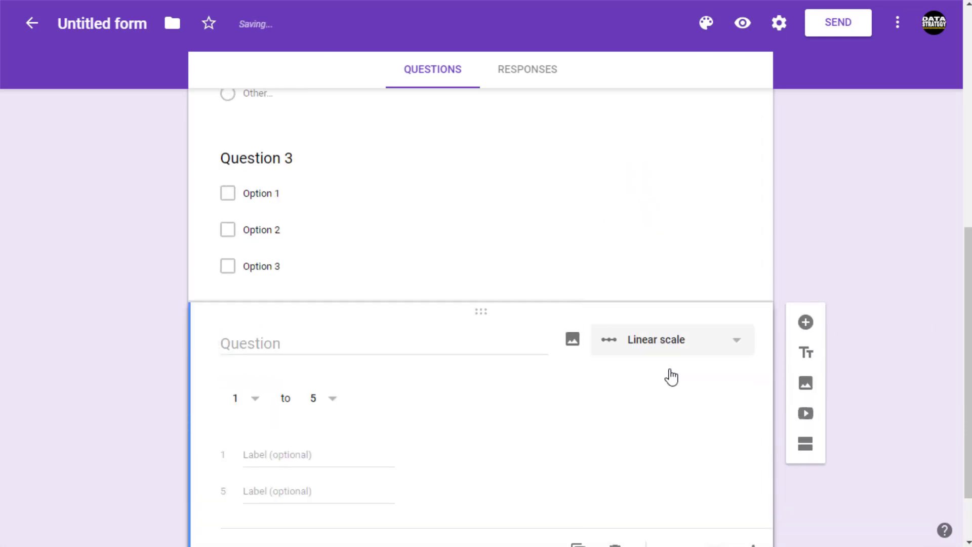
pyautogui.click(804, 248)
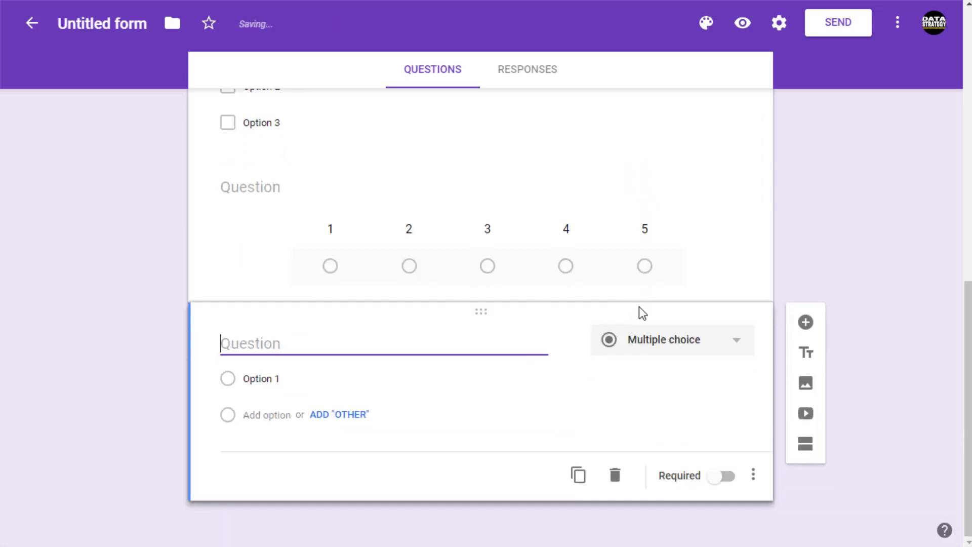
pyautogui.click(711, 339)
pyautogui.click(691, 397)
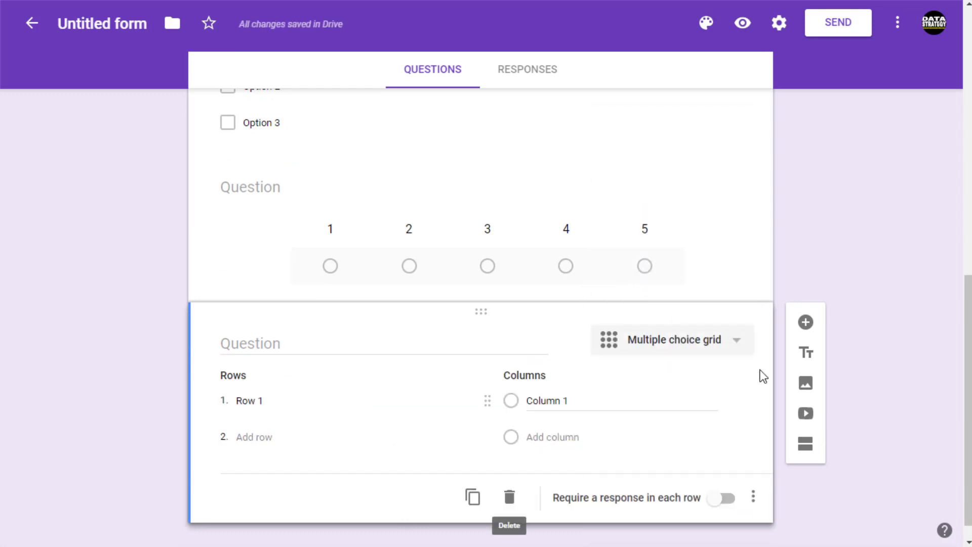
# Add a Date question, then another multiple-choice question below it
pyautogui.click(805, 322)
pyautogui.click(679, 348)
pyautogui.click(652, 474)
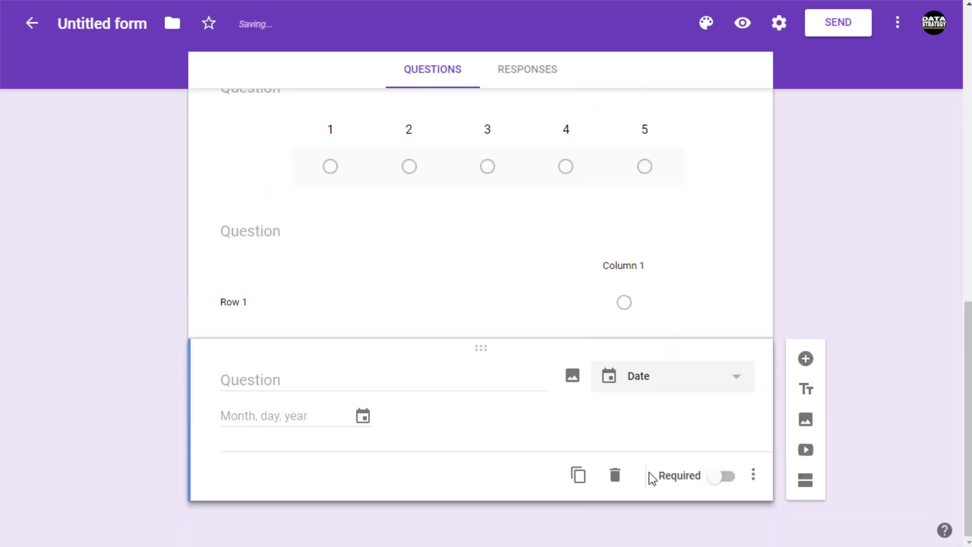
pyautogui.click(806, 359)
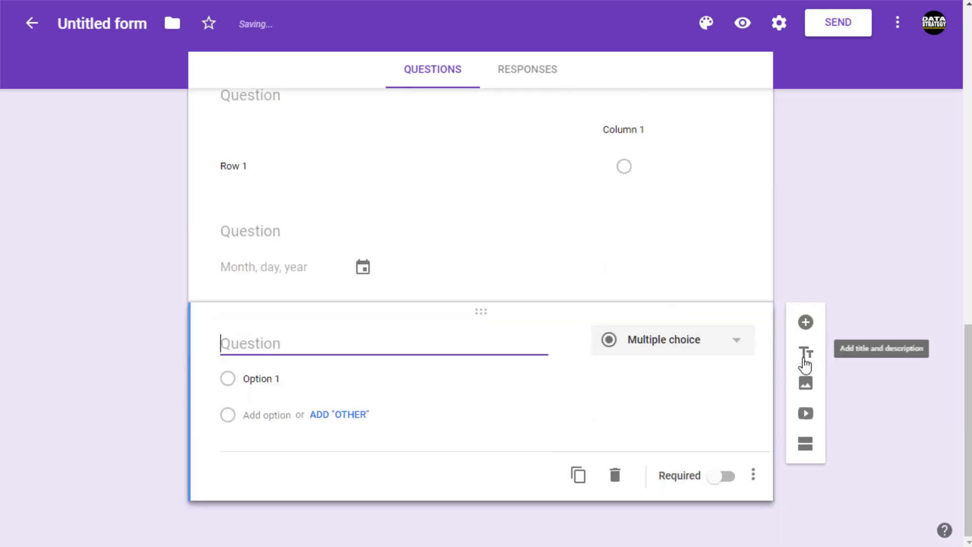
pyautogui.click(376, 273)
pyautogui.click(399, 441)
# Add one more question and change its type to Time
pyautogui.click(806, 356)
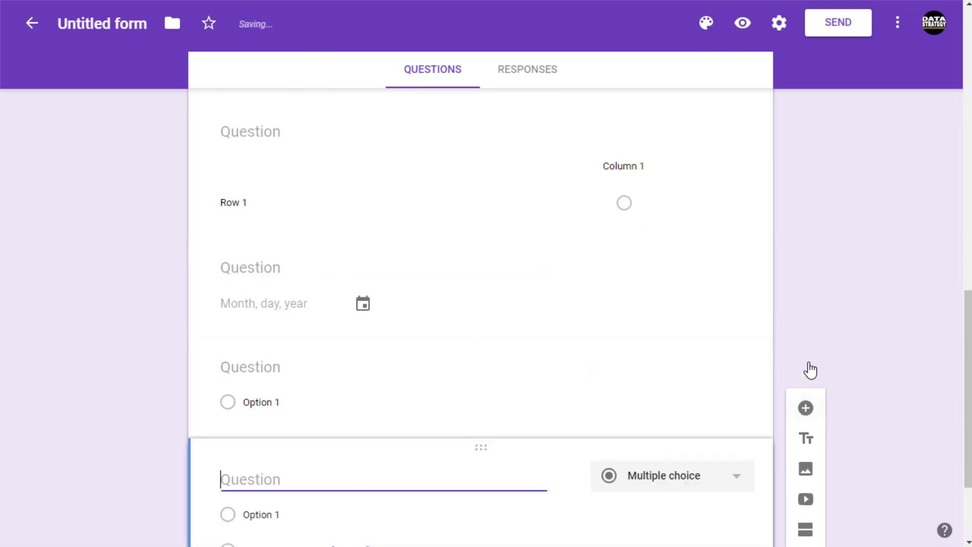
pyautogui.click(641, 368)
pyautogui.click(727, 378)
pyautogui.click(648, 512)
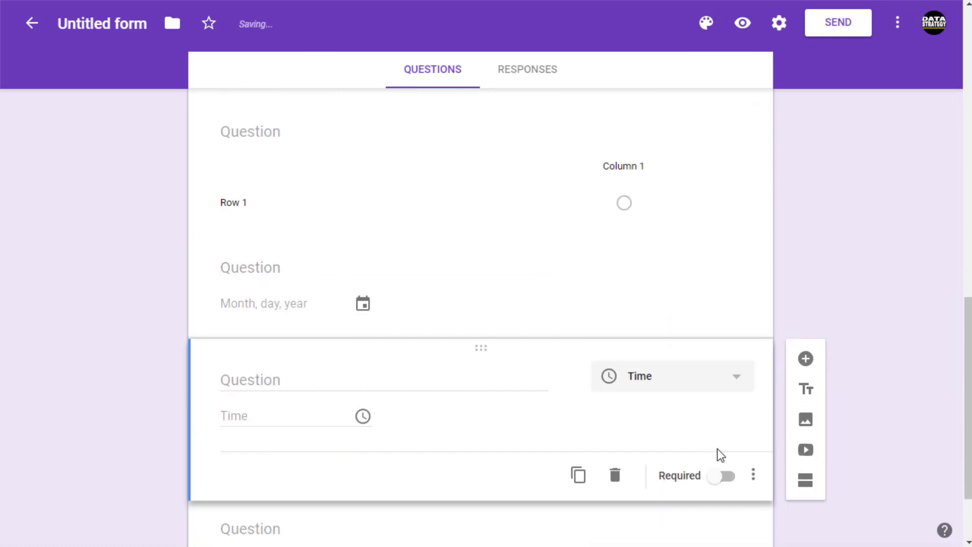
pyautogui.scroll(-2, 717, 448)
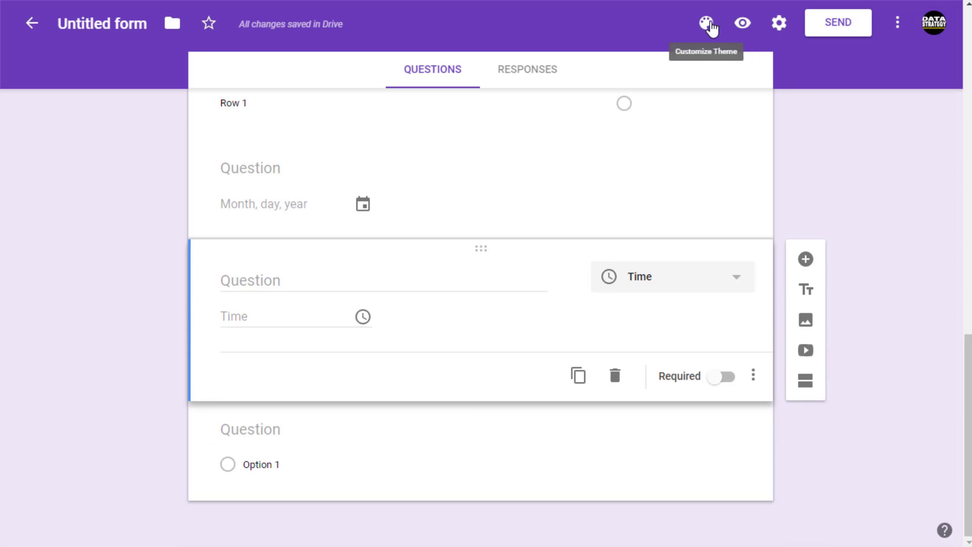
# Set the form header image to the lab-flasks picture
pyautogui.click(706, 24)
pyautogui.click(879, 99)
pyautogui.scroll(-5, 560, 230)
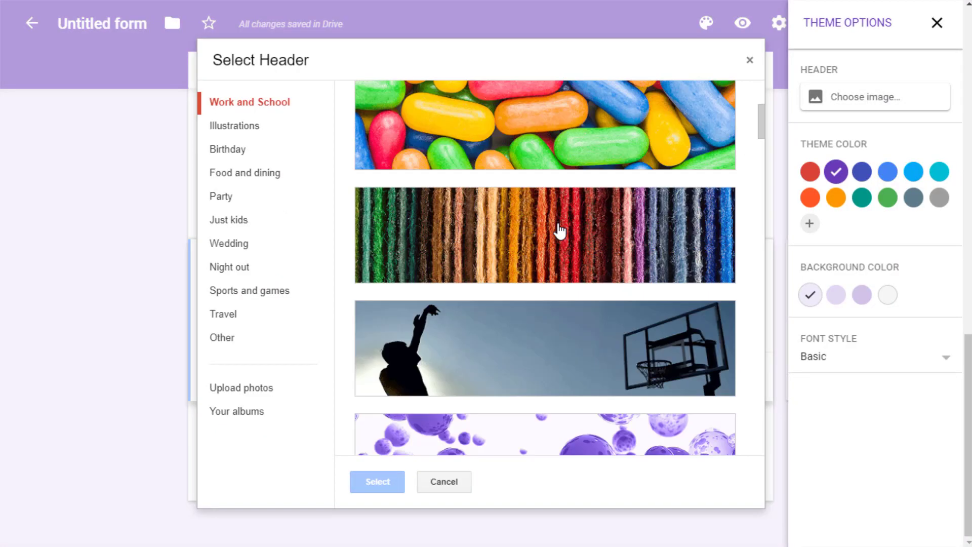
pyautogui.scroll(-5, 559, 230)
pyautogui.click(581, 184)
pyautogui.click(385, 482)
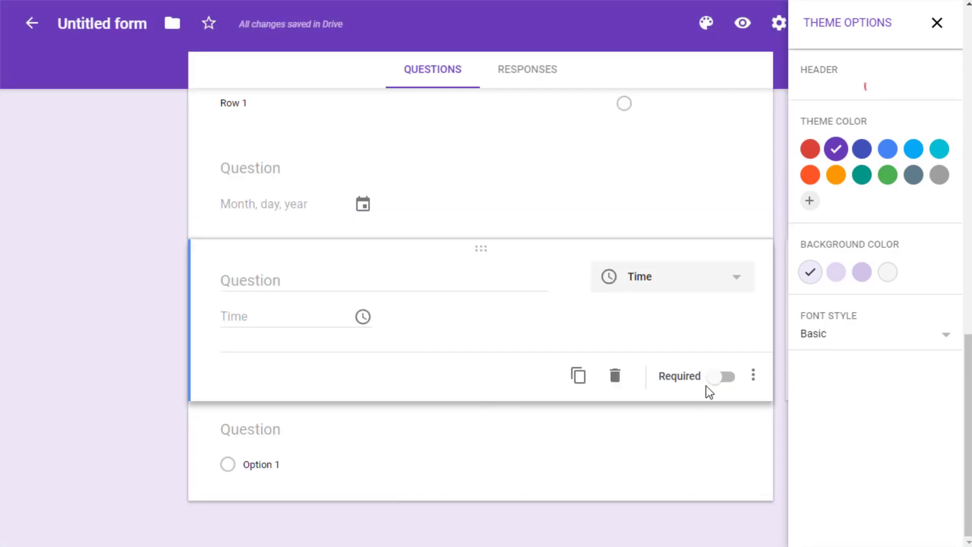
# Try several theme colours and settle on dark grey, then close the theme panel
pyautogui.click(887, 174)
pyautogui.click(861, 172)
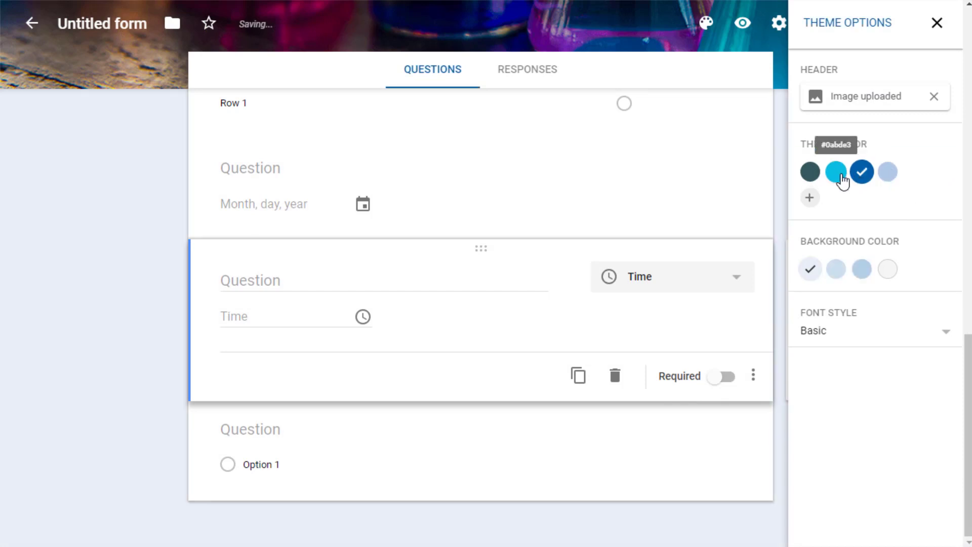
pyautogui.click(840, 178)
pyautogui.click(813, 174)
pyautogui.click(937, 23)
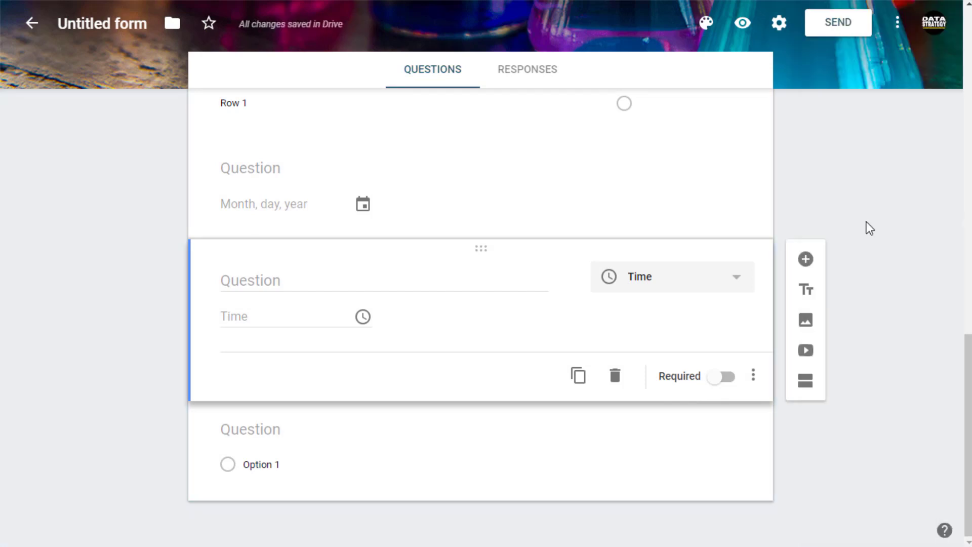
pyautogui.scroll(10, 869, 228)
# In preview, answer 'asdf', Option 1, Options 1 and 3, and scale value 2
pyautogui.click(741, 23)
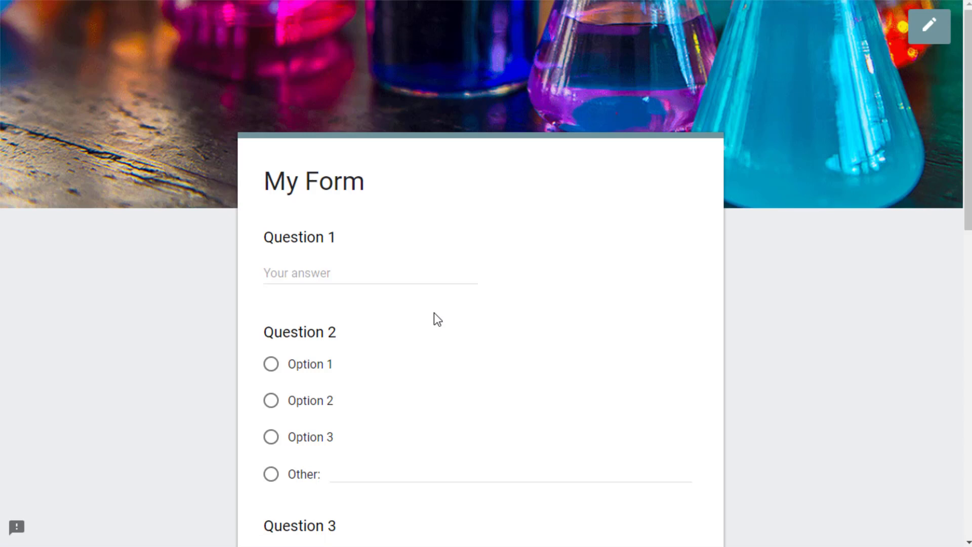
pyautogui.click(324, 273)
pyautogui.write('asdf')
pyautogui.click(271, 364)
pyautogui.scroll(-5, 277, 425)
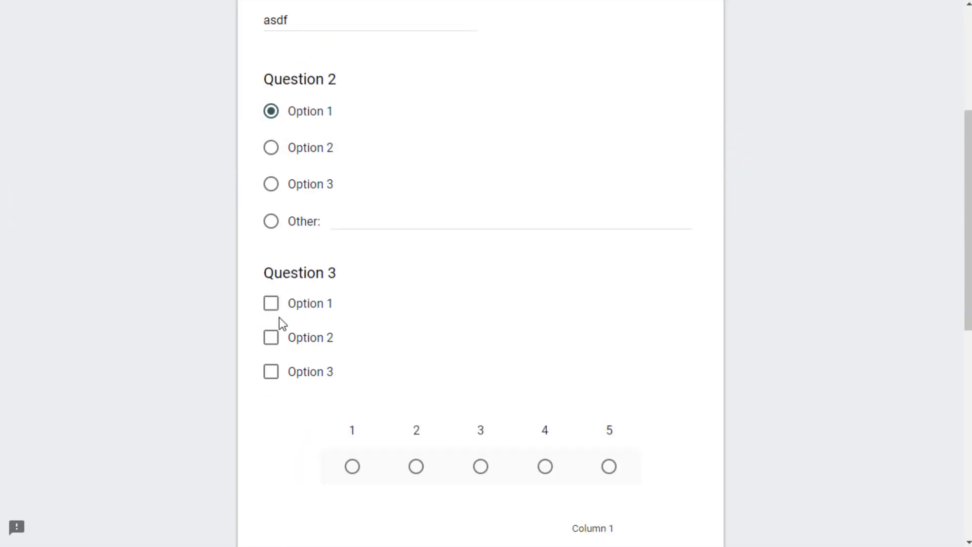
pyautogui.click(271, 302)
pyautogui.click(271, 371)
pyautogui.click(416, 466)
# Pick the date 22/03/2019, check the time field, and submit the response
pyautogui.scroll(-5, 517, 421)
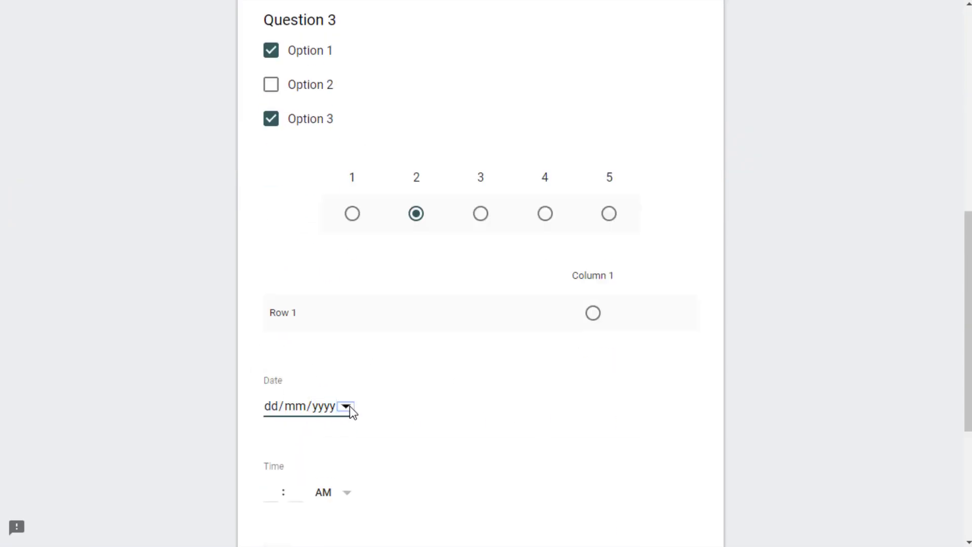
pyautogui.click(345, 407)
pyautogui.click(449, 452)
pyautogui.scroll(-5, 440, 405)
pyautogui.click(349, 242)
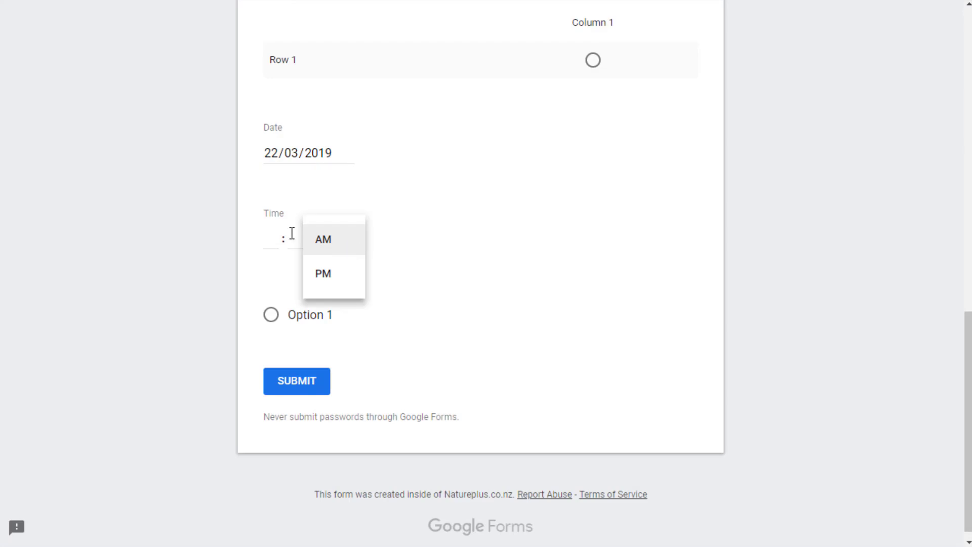
pyautogui.click(292, 233)
pyautogui.click(291, 387)
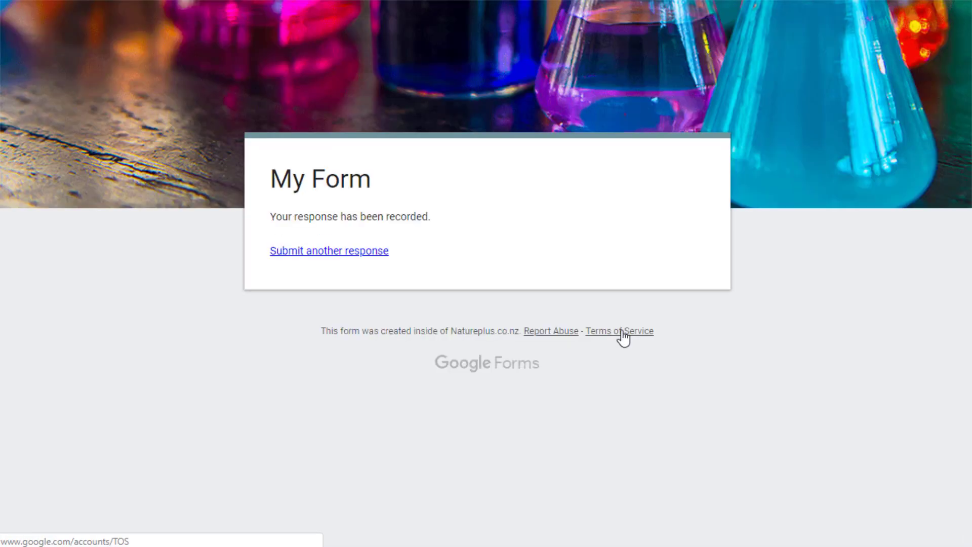